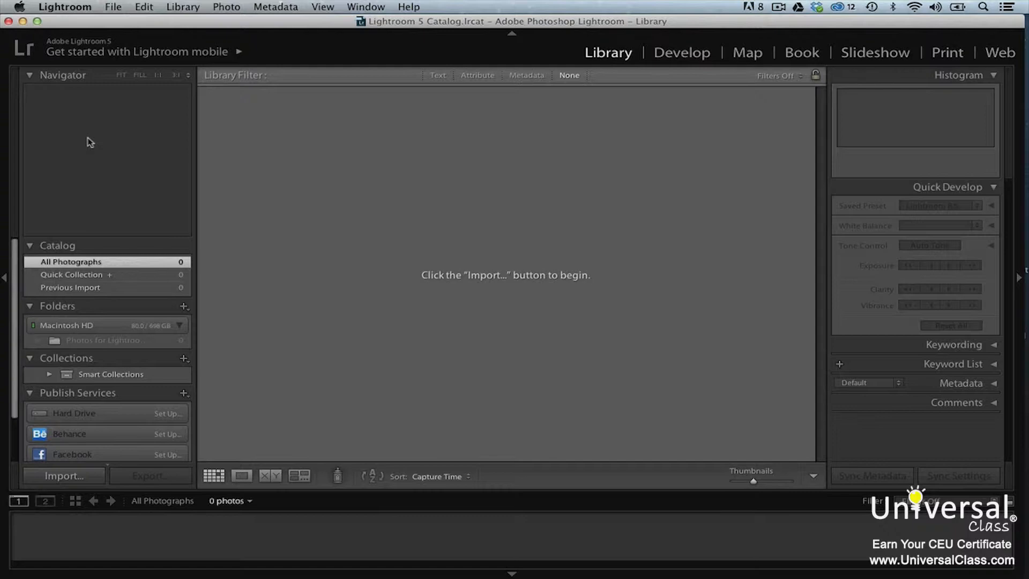
Start a photo import from the Desktop folder Photos for LightroomVideos, keeping all of its photos checked
click(111, 7)
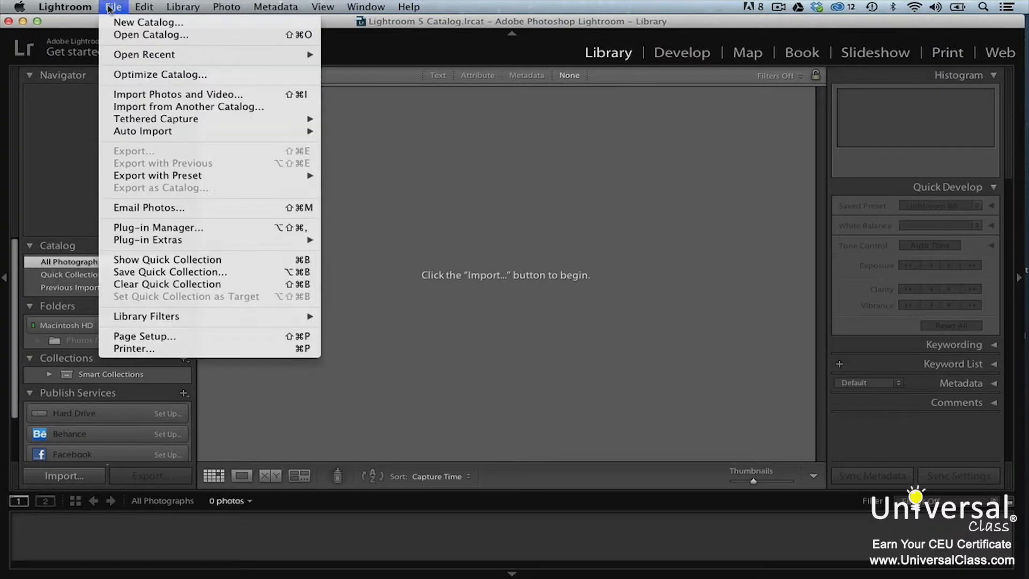
click(152, 96)
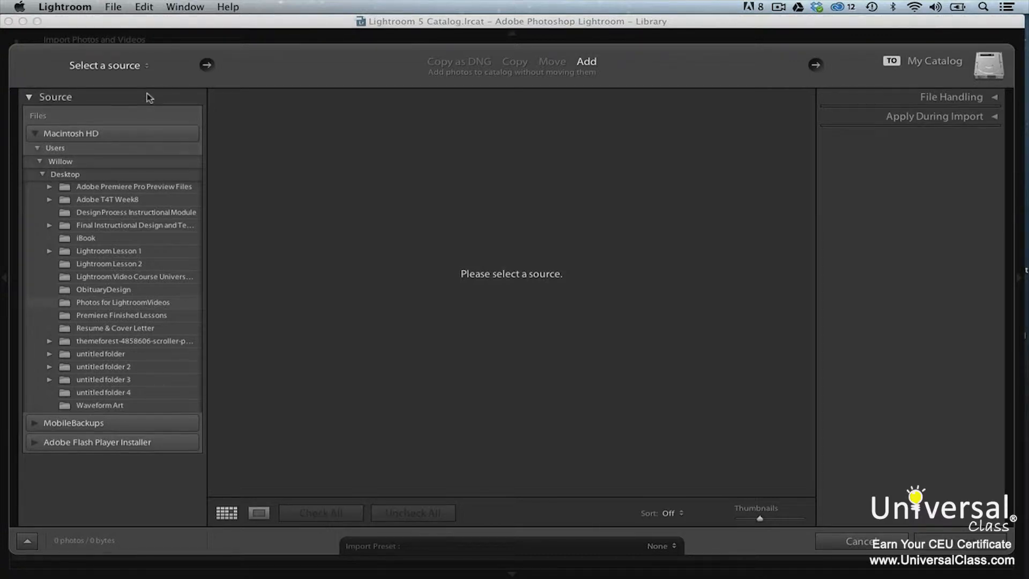
click(148, 69)
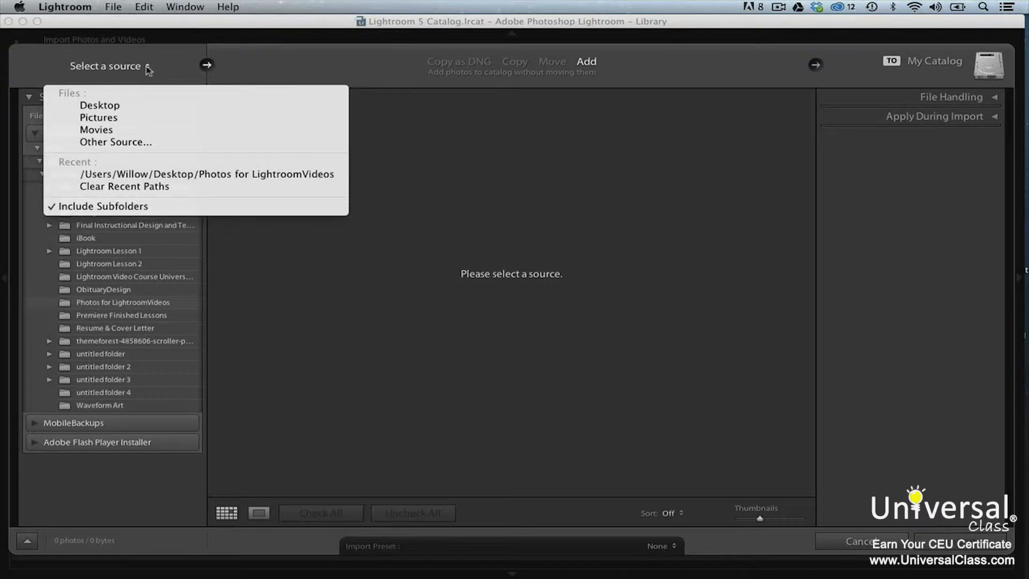
click(118, 105)
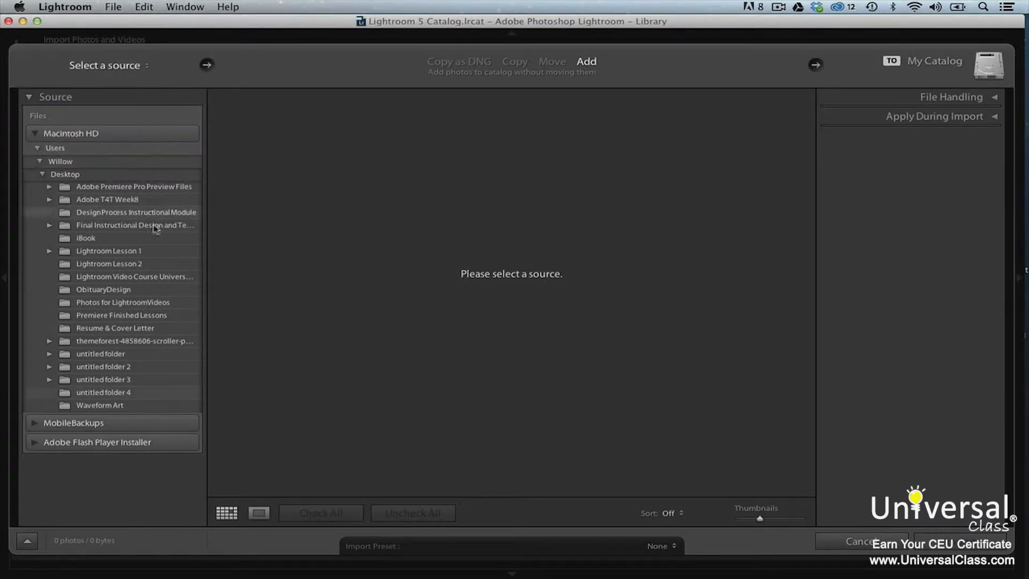
click(150, 304)
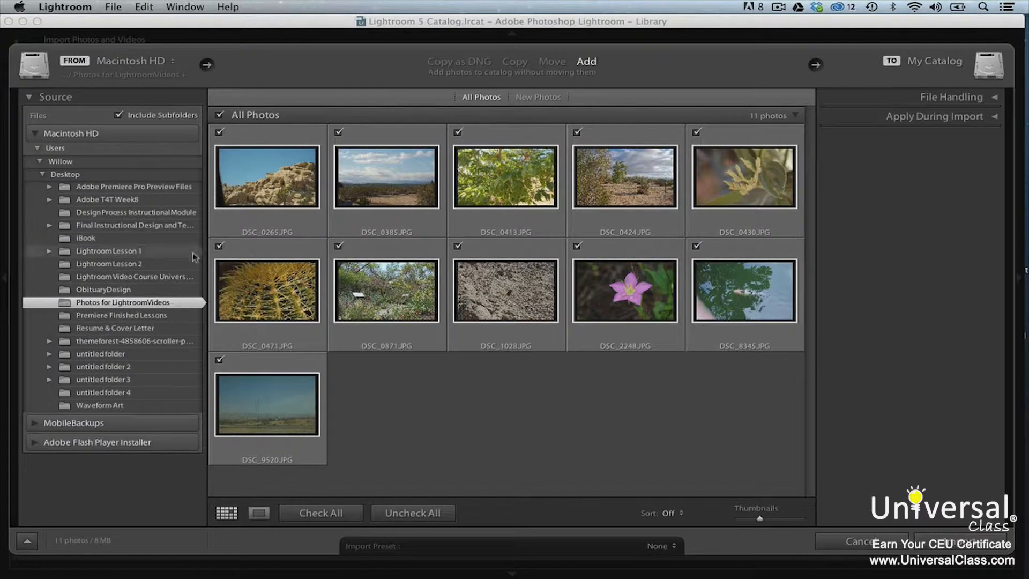
click(220, 134)
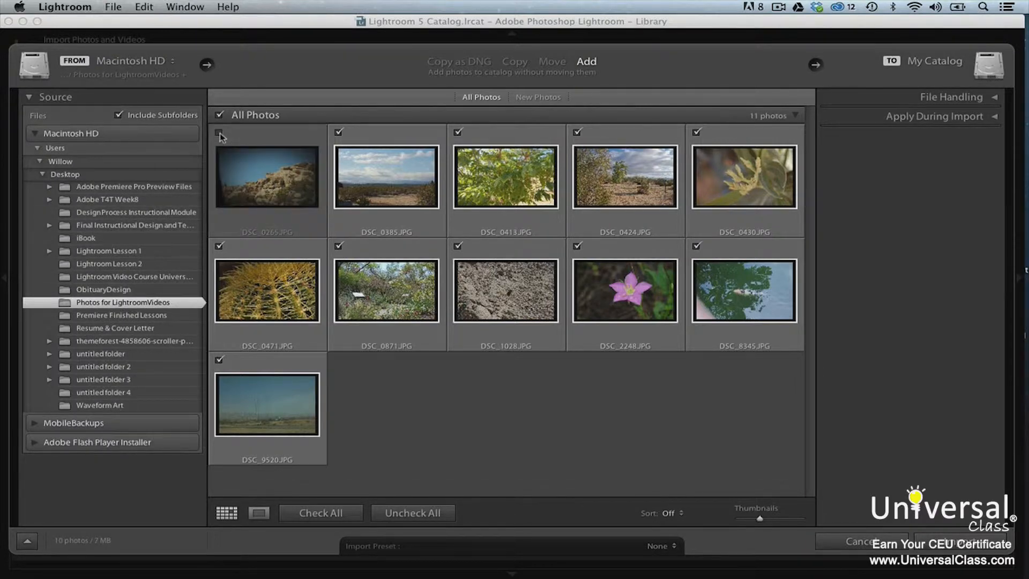
click(220, 134)
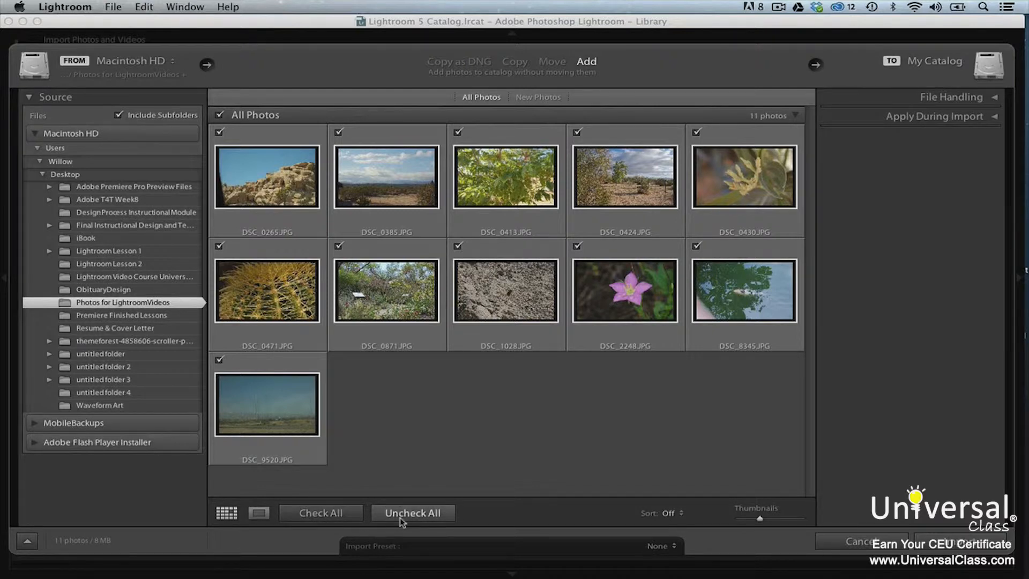
Set the import's file handling to build Minimal previews
click(993, 97)
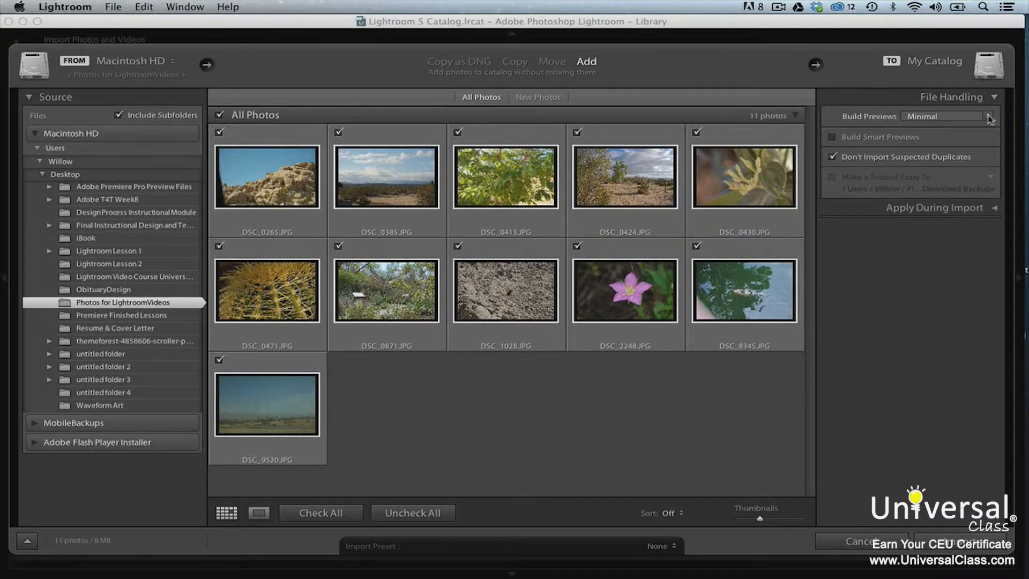
click(990, 116)
click(971, 117)
Add the keyword "Lightroom Course" to be applied during import and import the checked photos
click(994, 208)
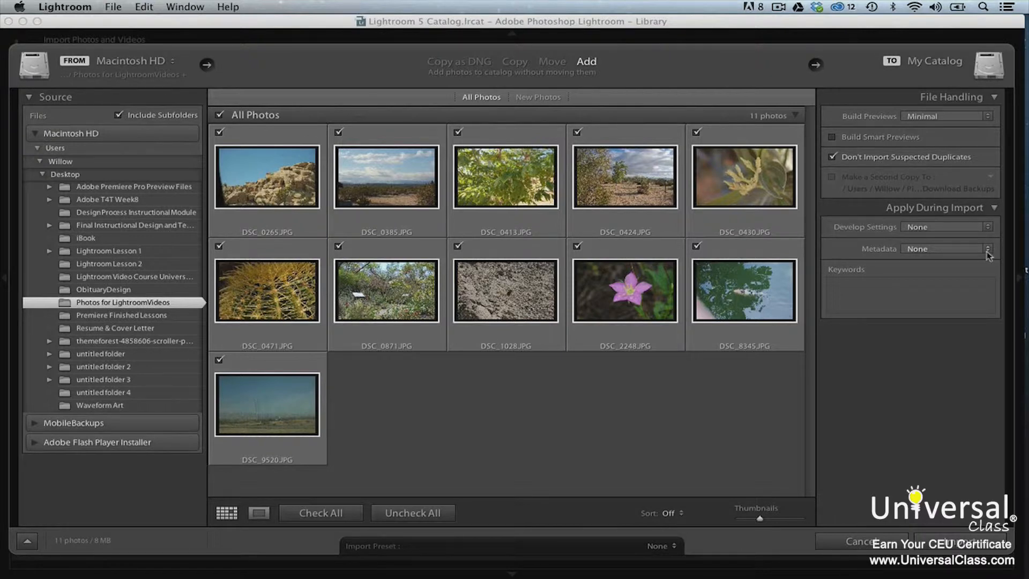
click(904, 289)
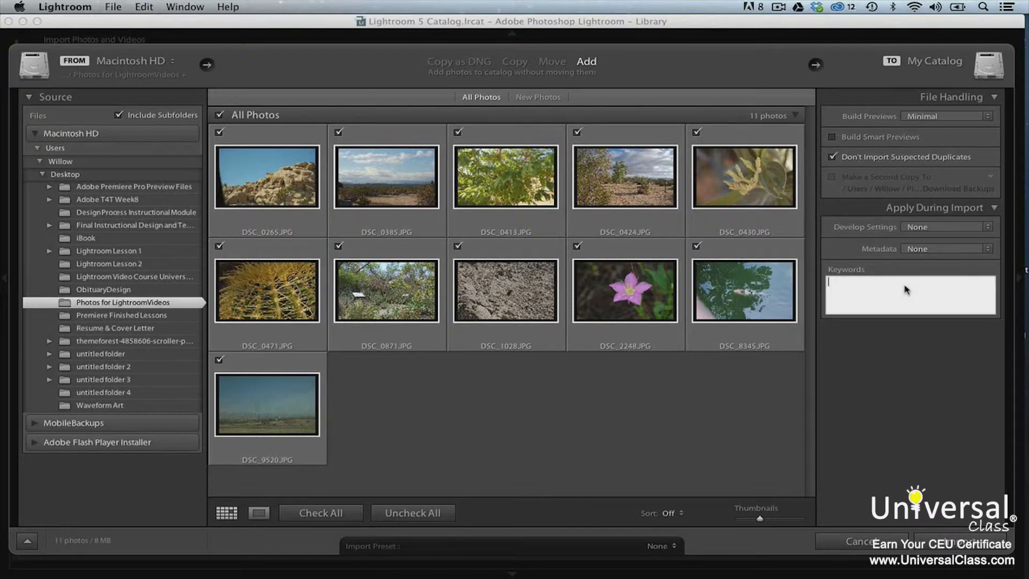
text(Lightroom Course)
click(969, 538)
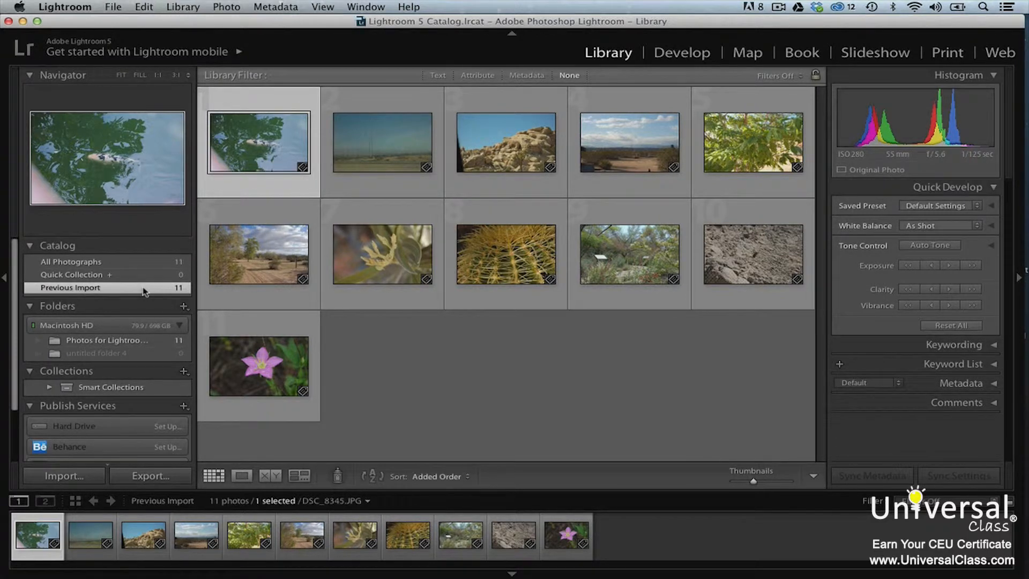
Play the imported photos as an impromptu slideshow, pausing and resuming playback
click(364, 7)
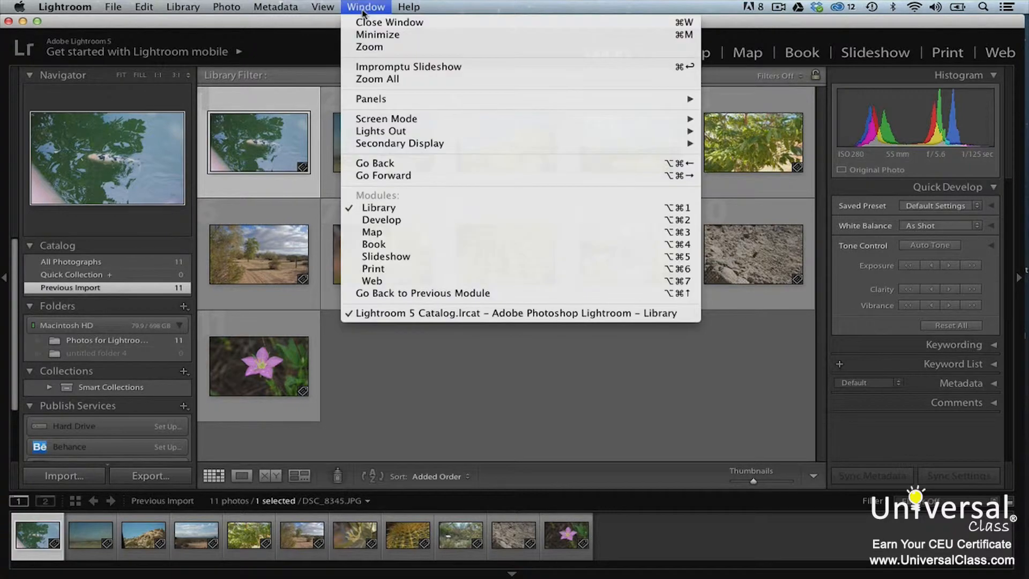
click(382, 68)
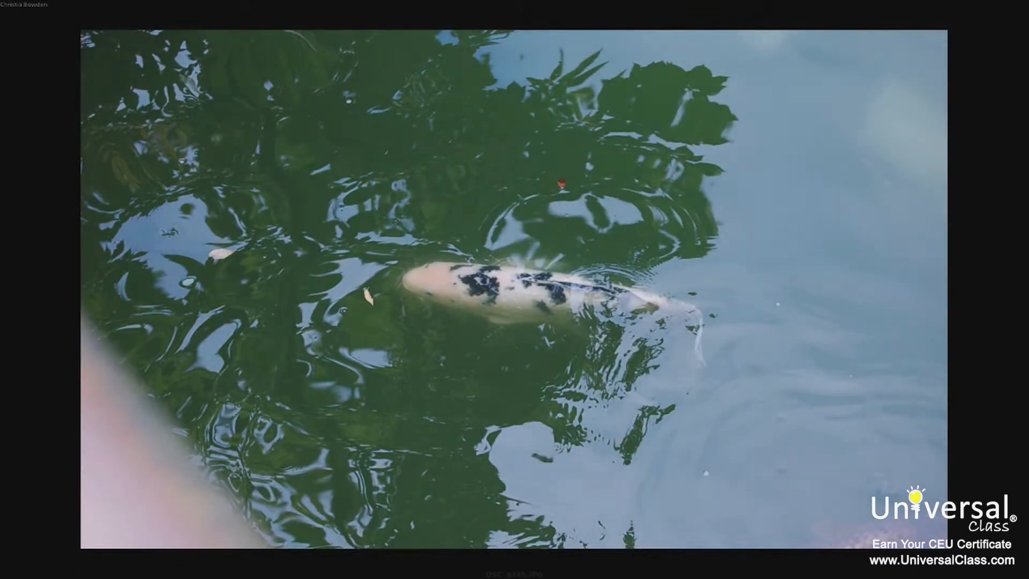
key(space)
key(space)
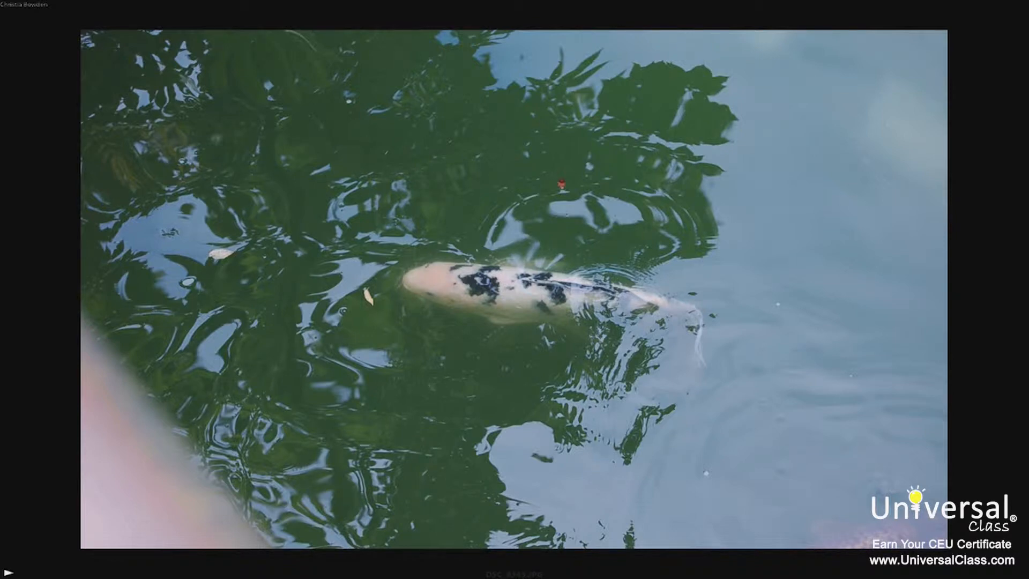
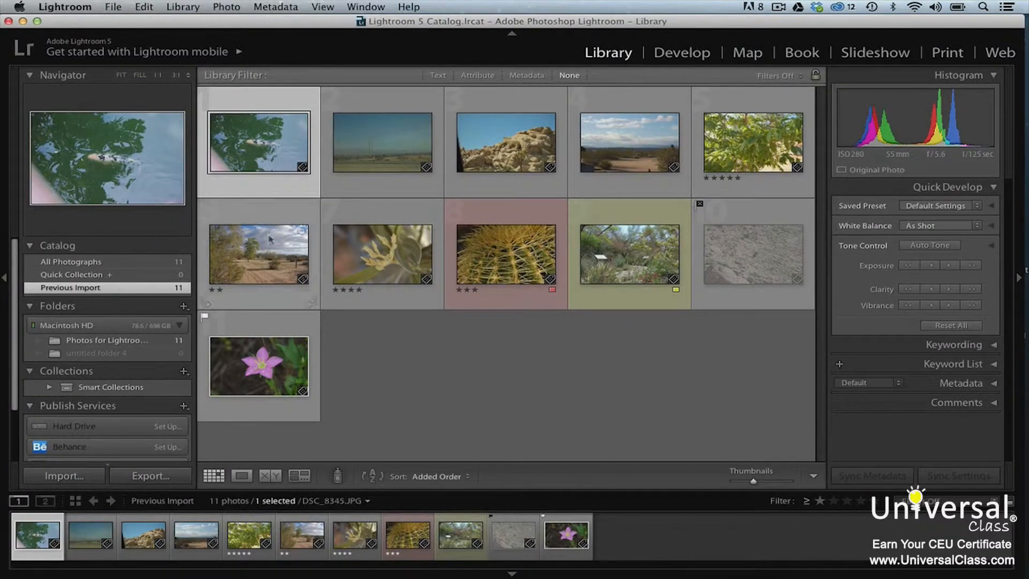
Select only the koi pond photo and the two-star desert path photo, and show them side by side in Compare view
click(146, 8)
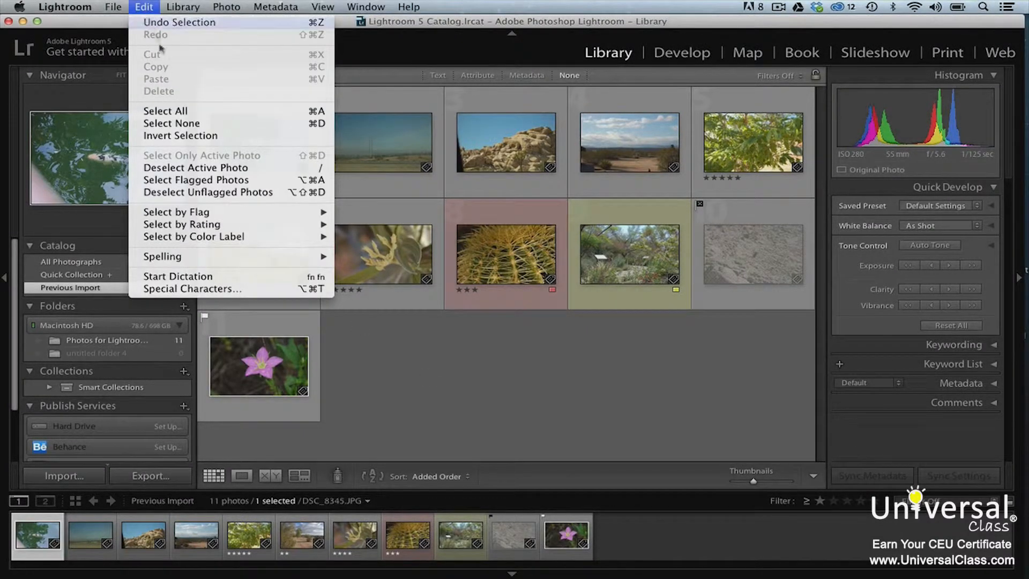
click(181, 122)
click(225, 135)
super+click(273, 256)
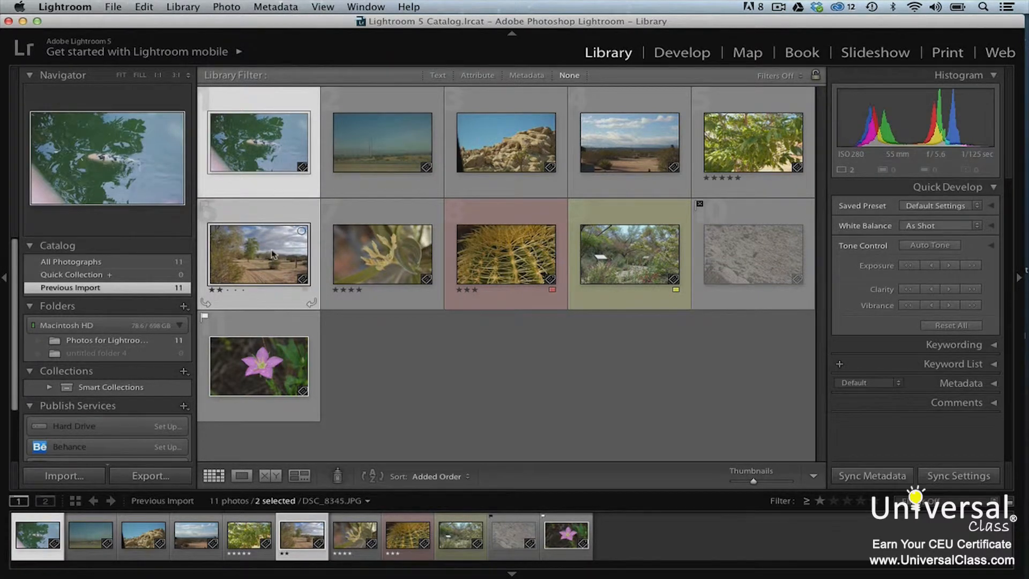
click(271, 476)
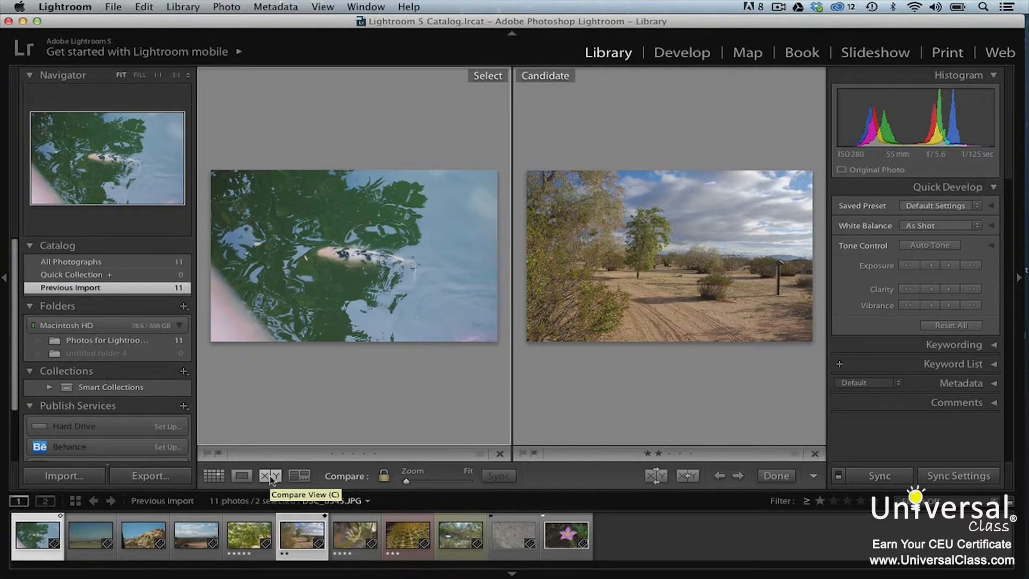
Make the five-star green leaves photo the Select, and advance the Candidate to the yellow-labelled garden photo
click(260, 534)
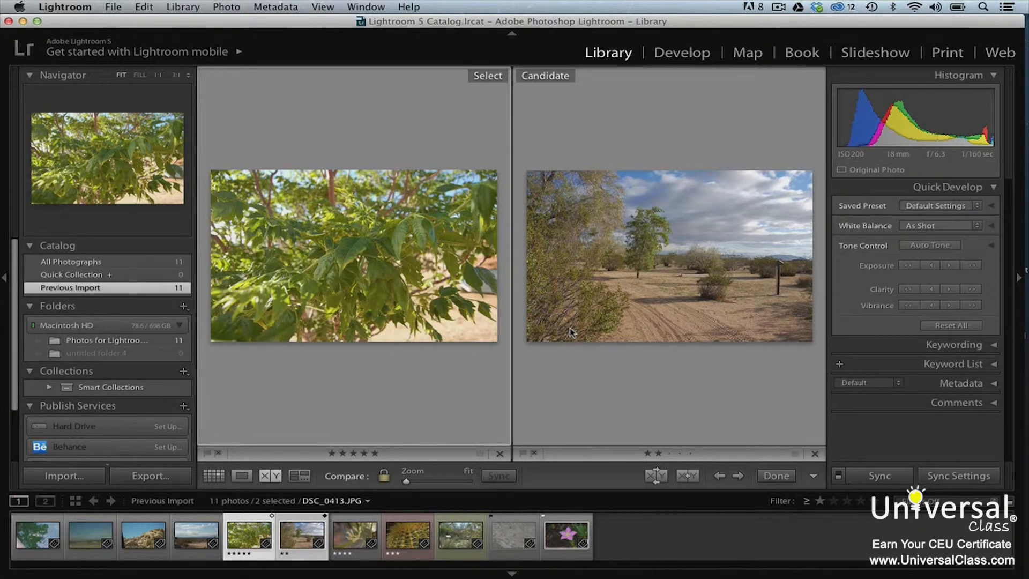
key(Right)
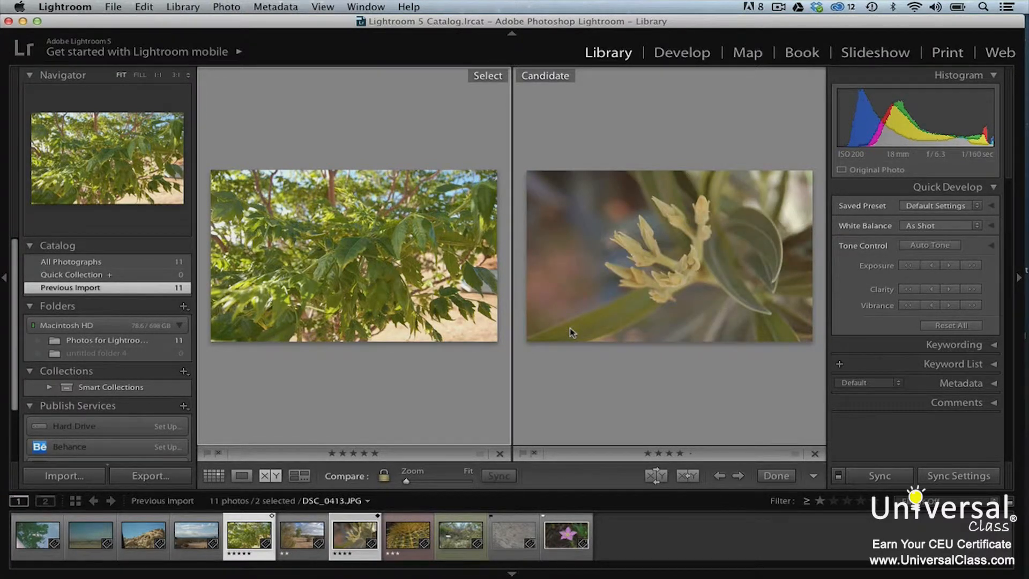
key(Right)
key(Right)
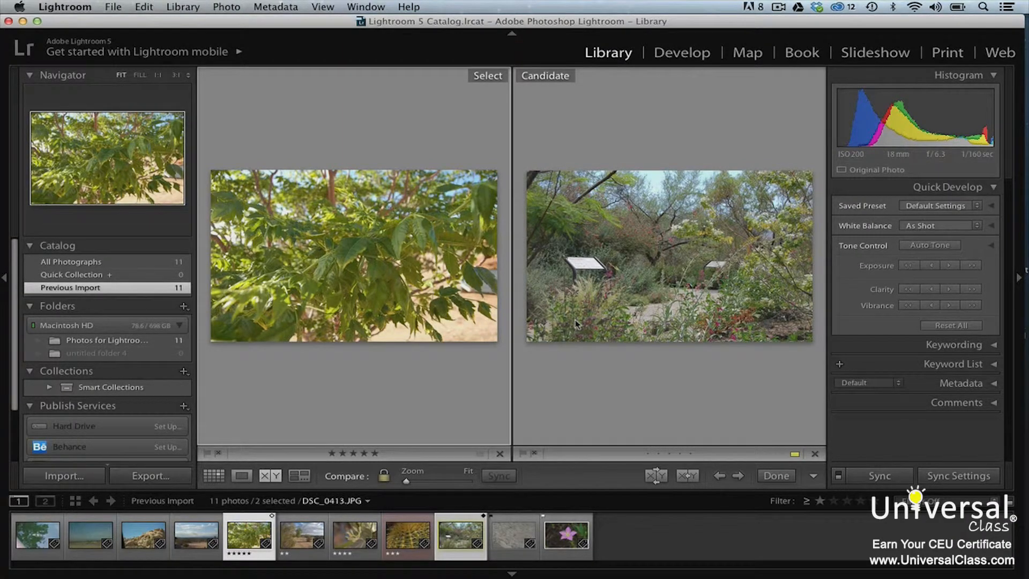
Hide and restore the side panels, swap the Select and Candidate photos, and return to the grid
key(Tab)
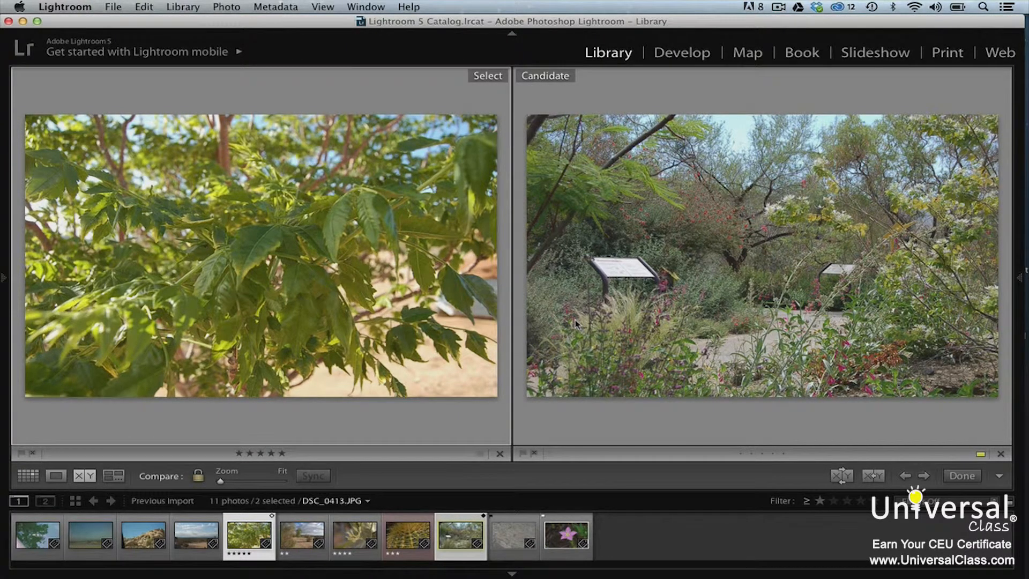
key(Tab)
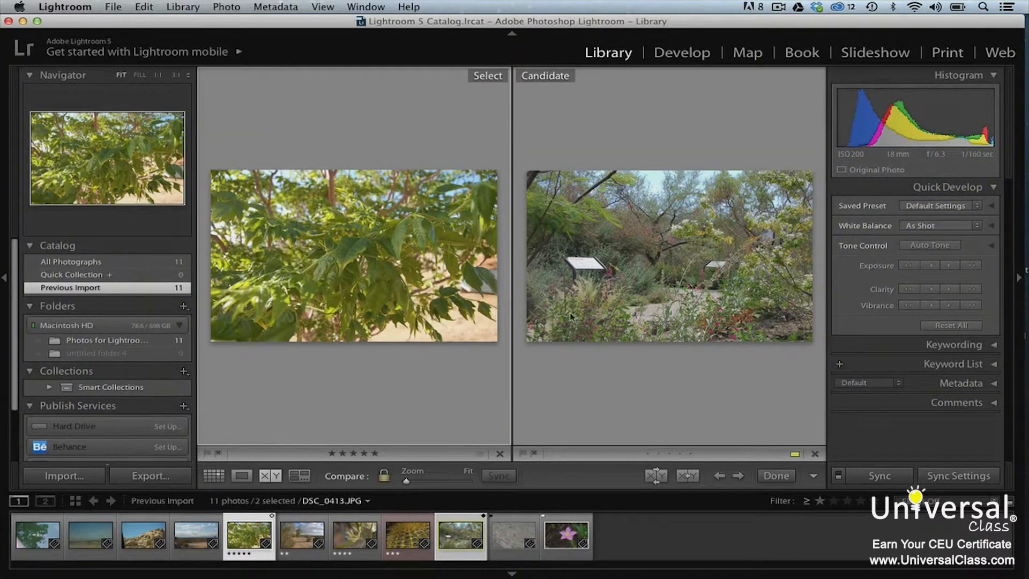
click(656, 476)
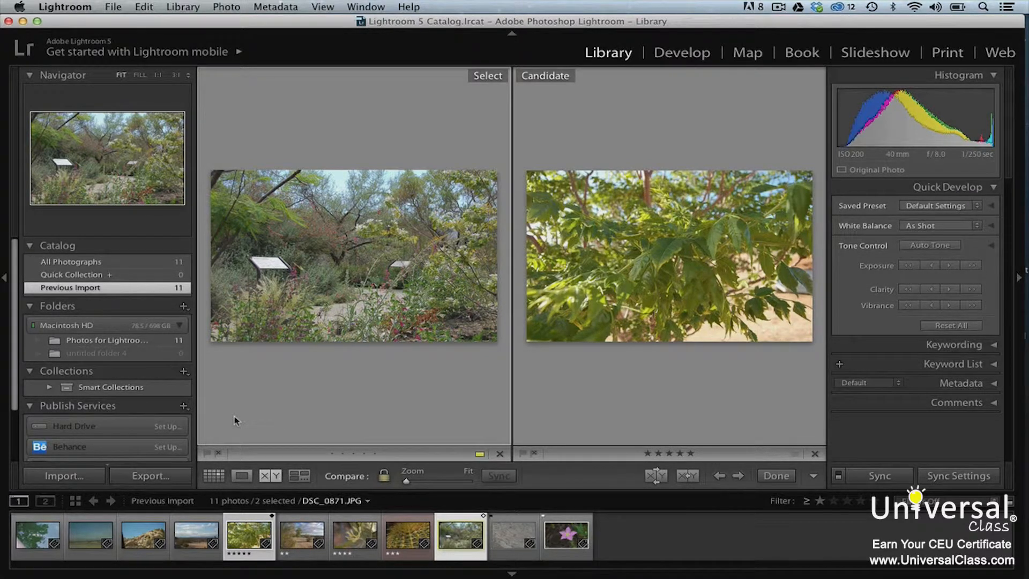
click(213, 476)
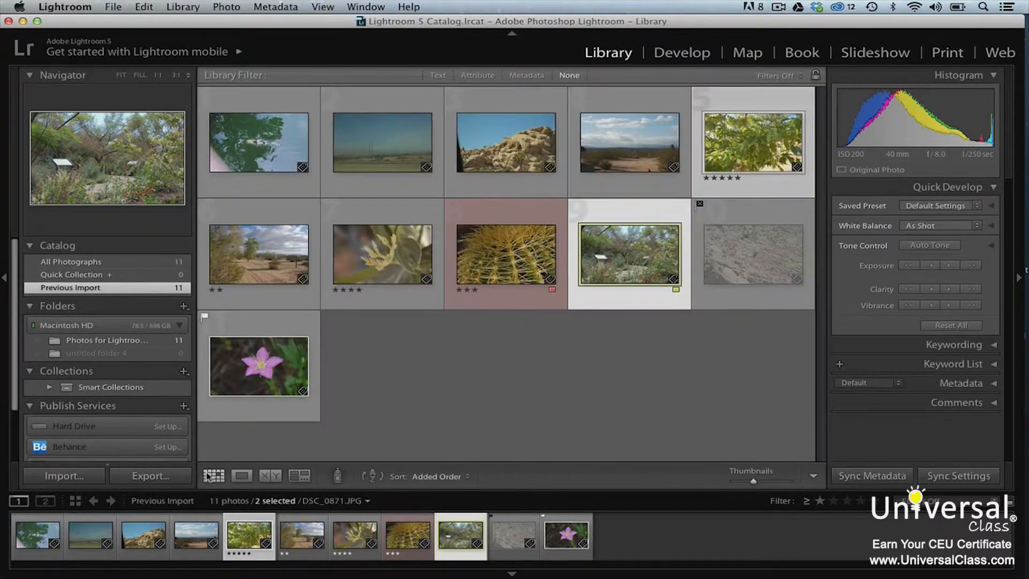
Show only the koi, rock formation and five-star leaves photos in Survey view, and remove the rock formation photo from it
click(144, 6)
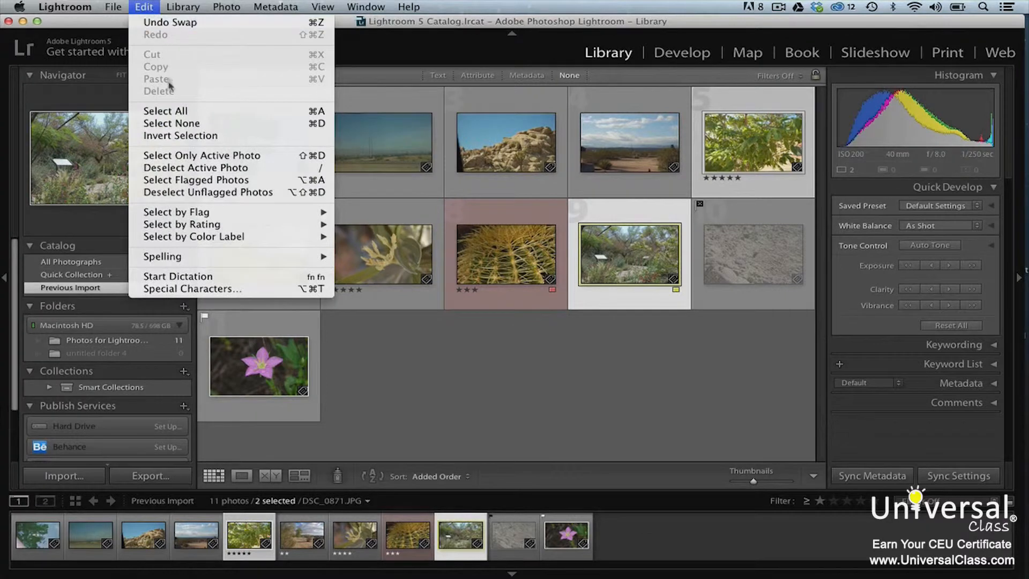
click(177, 125)
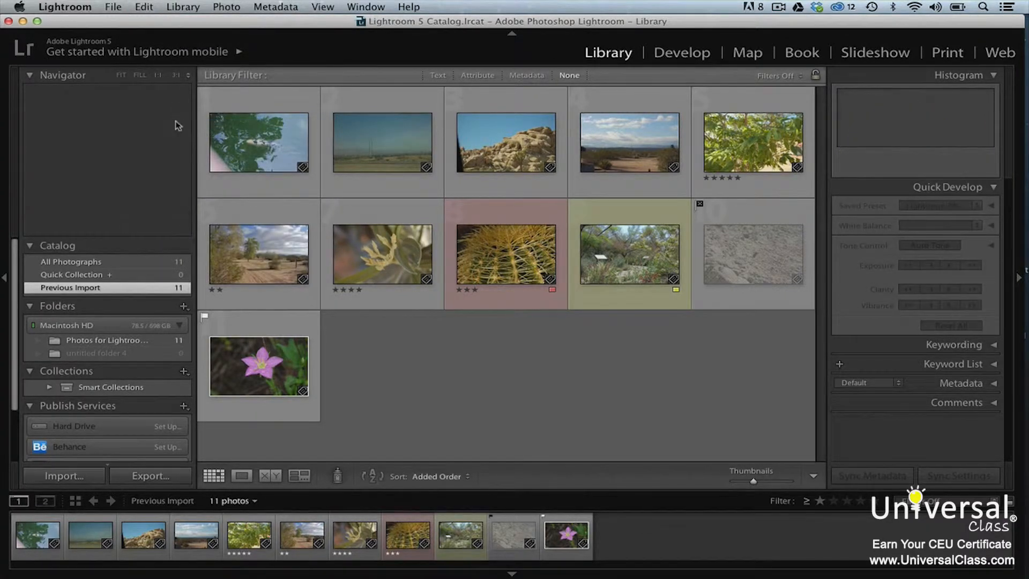
click(47, 540)
super+click(146, 541)
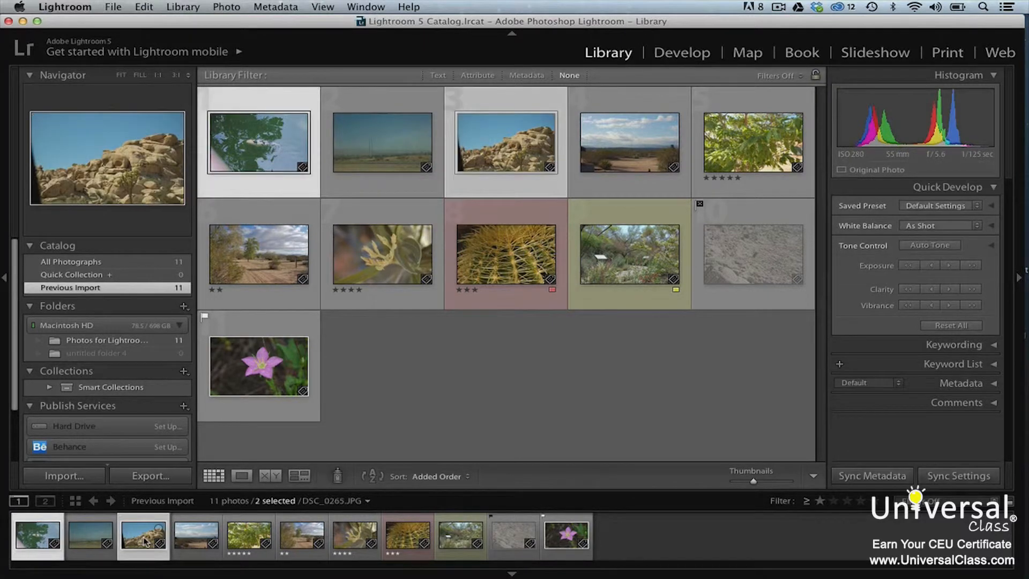
super+click(252, 526)
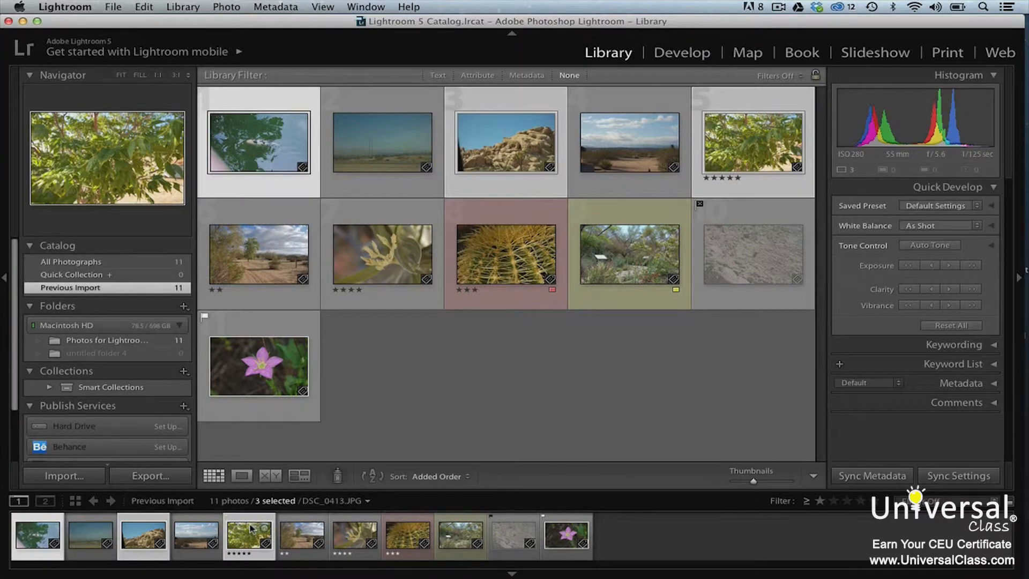
click(300, 476)
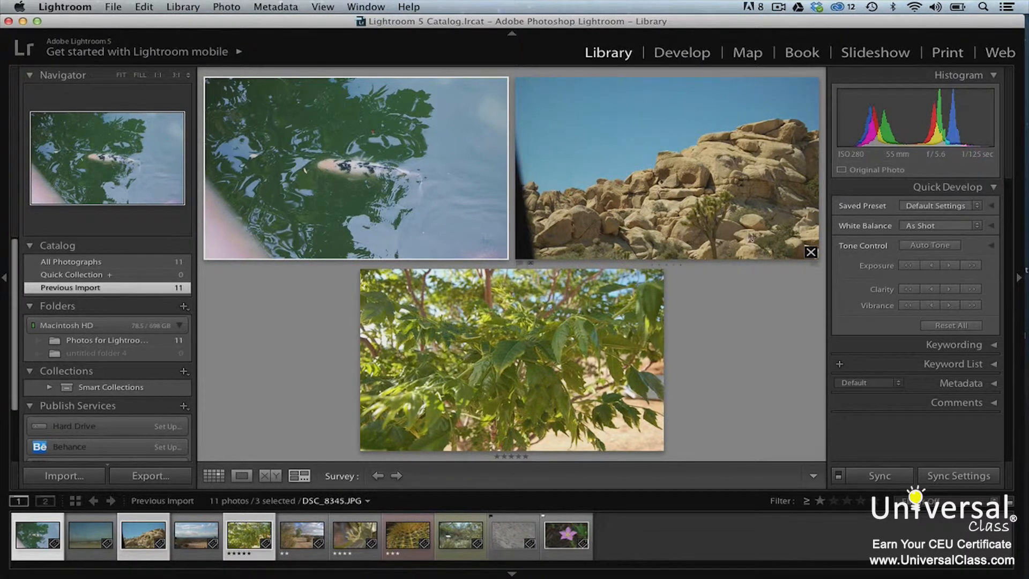
click(810, 252)
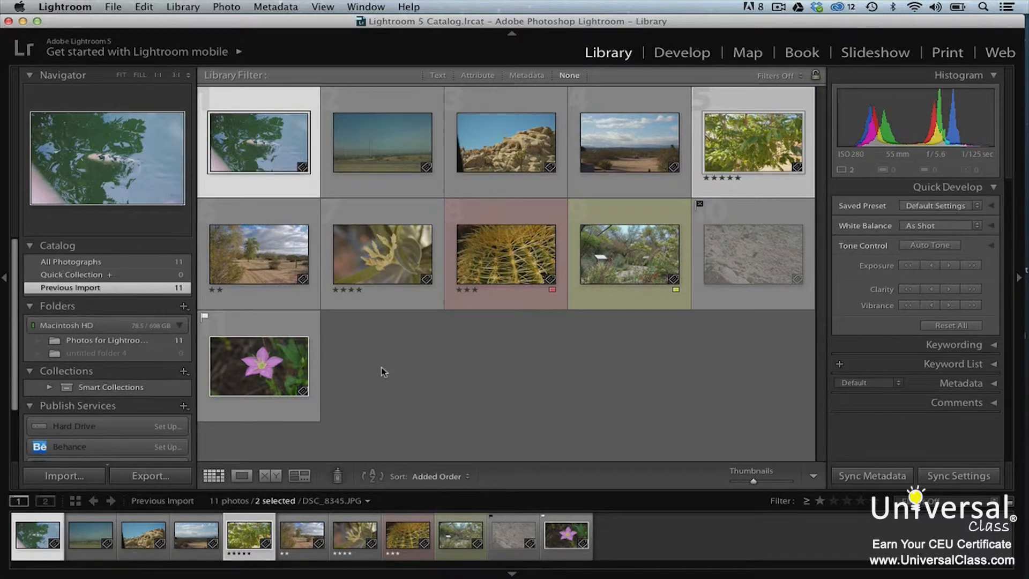
Try to edit the selected photos in another application and open the External Editing preferences
click(240, 8)
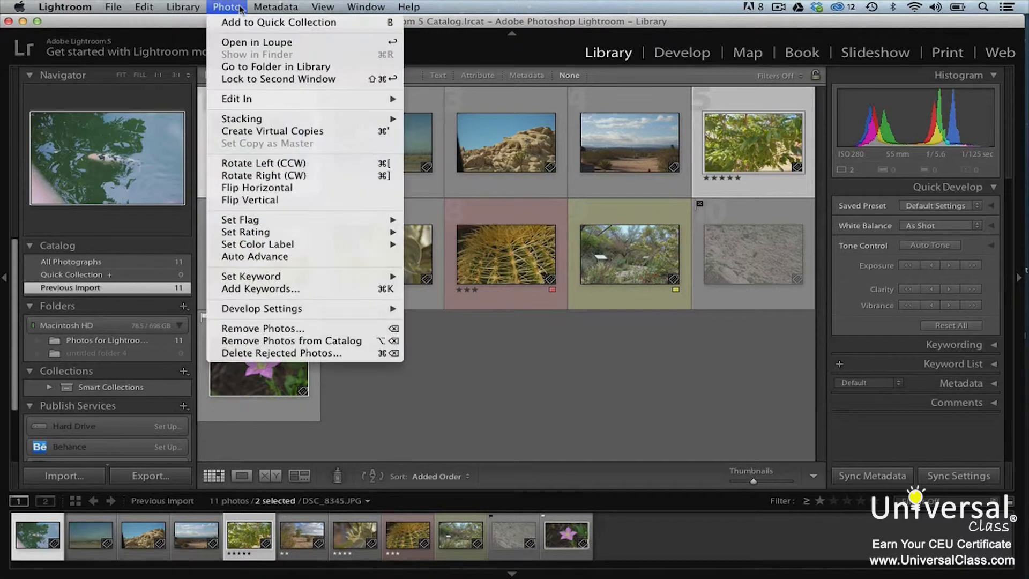
mouse_move(259, 101)
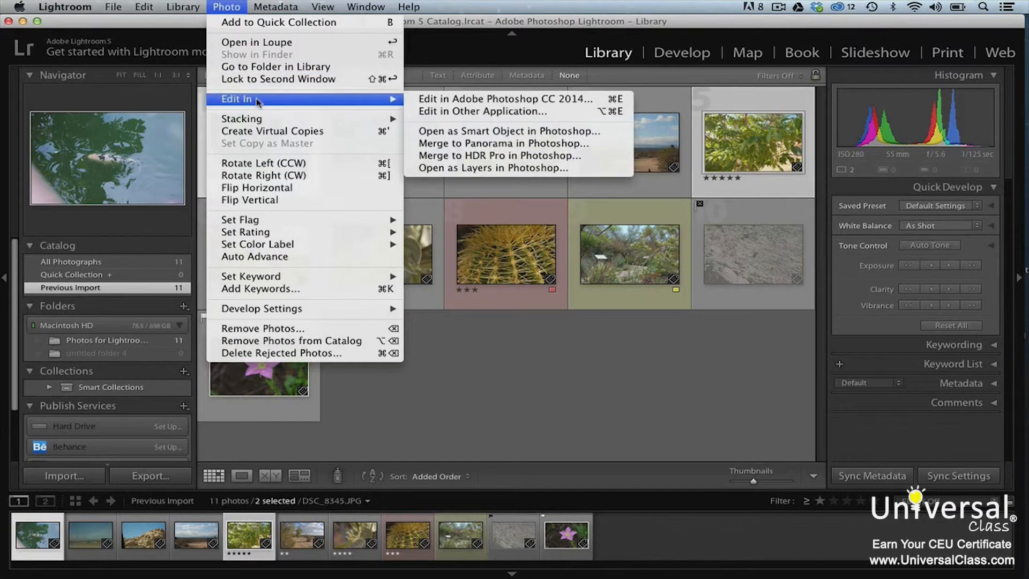
click(449, 112)
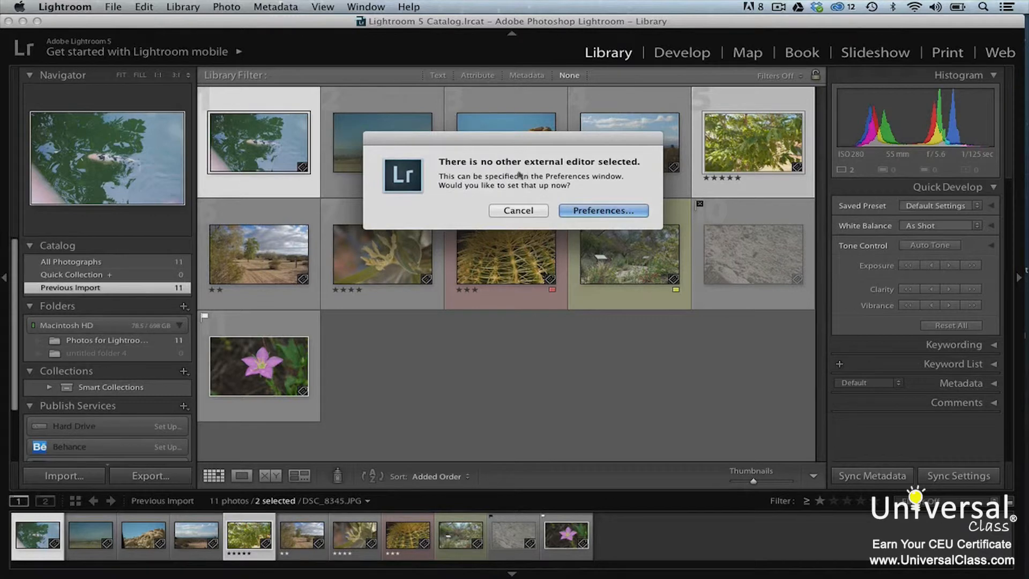
click(588, 210)
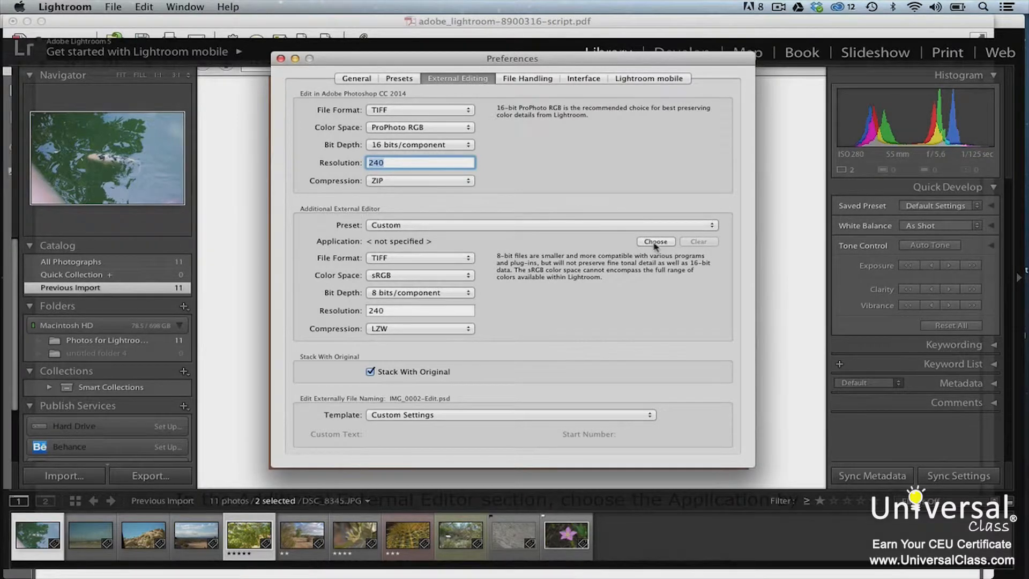
Choose the Adobe Photoshop CS6 application from its Applications folder as the additional external editor and close the preferences
click(654, 244)
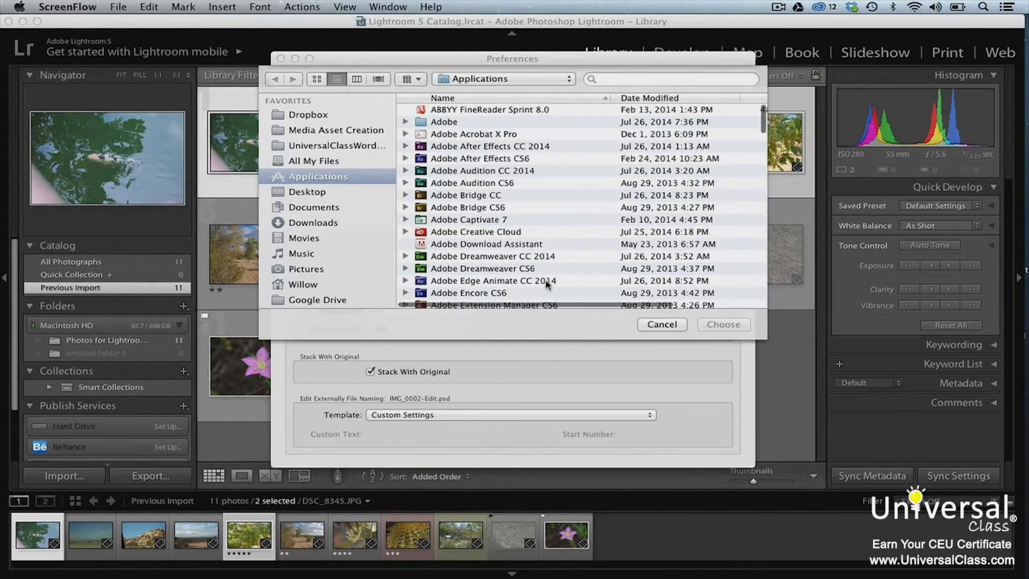
scroll(546, 285, down, 10)
click(528, 216)
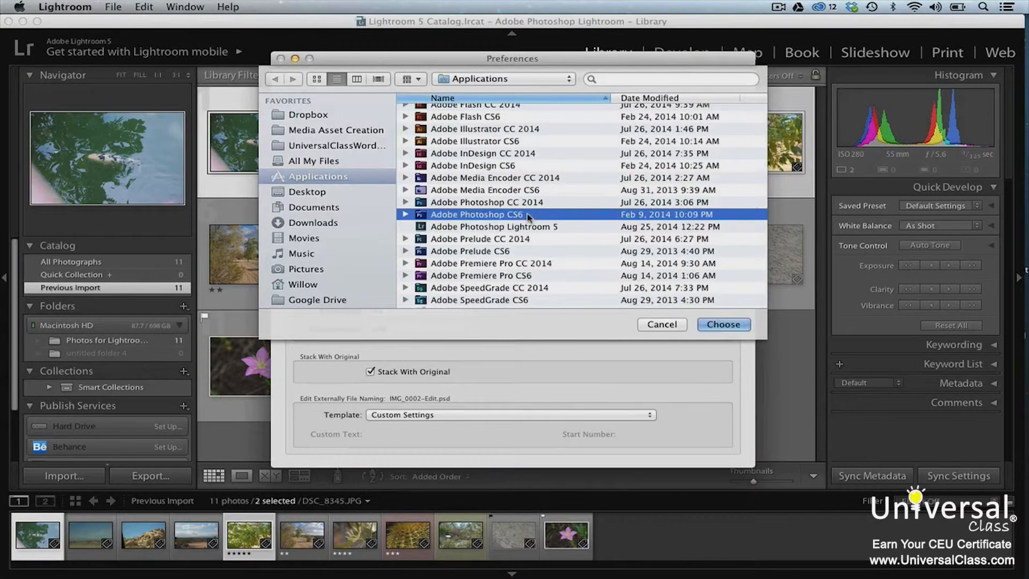
click(718, 324)
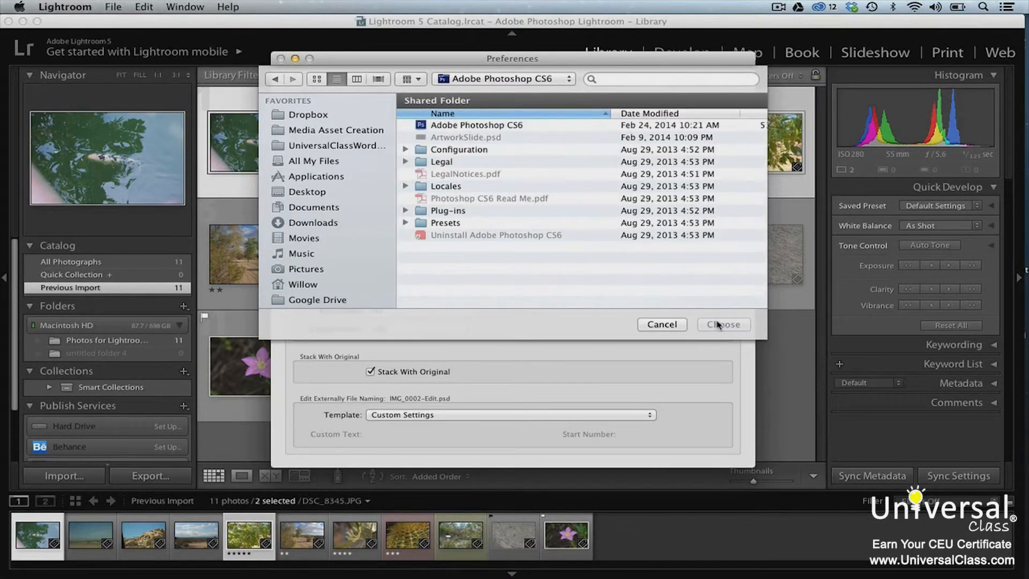
click(524, 127)
click(735, 328)
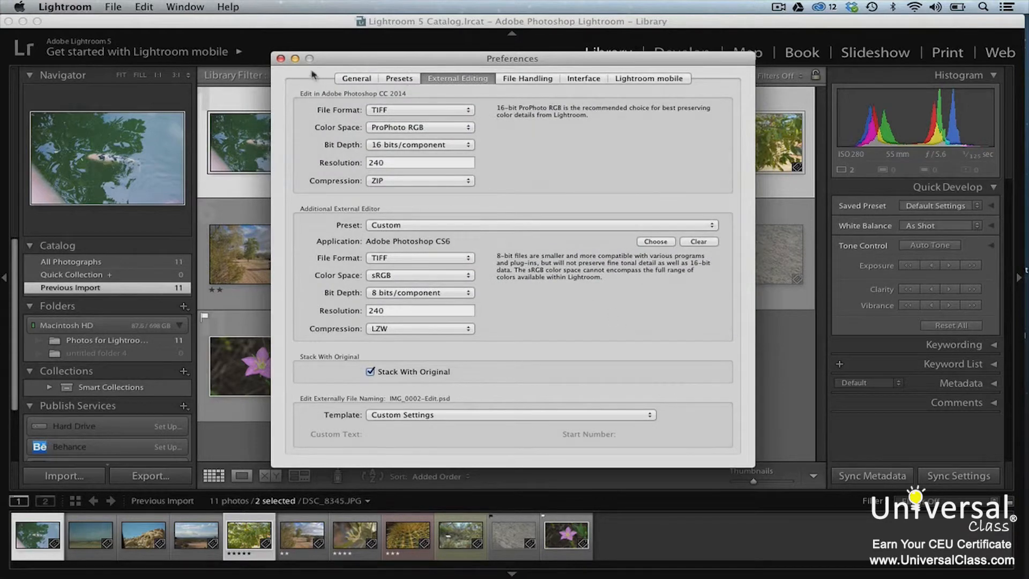
click(280, 59)
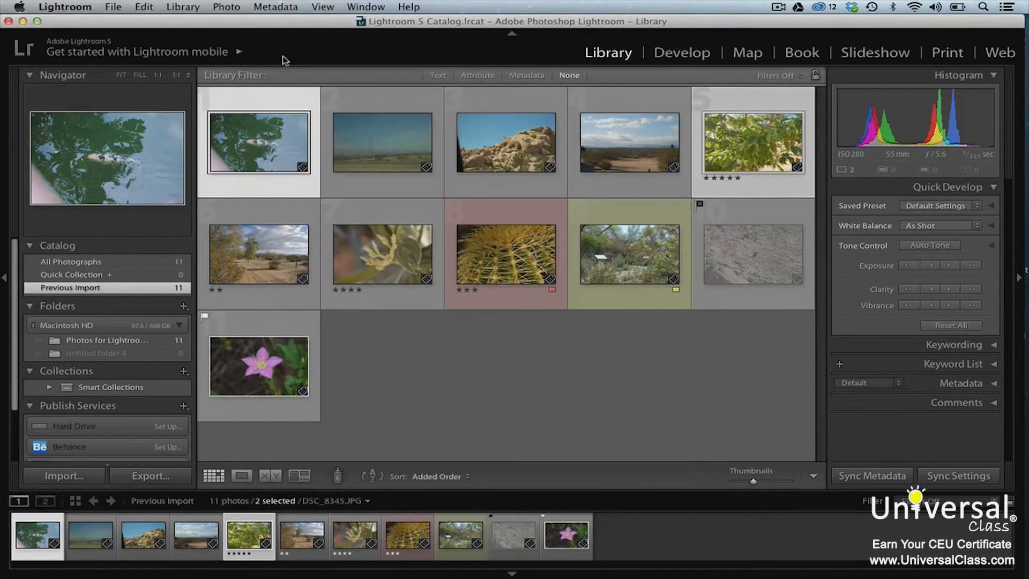
Send the selected photos to Adobe Photoshop CS6 for editing, using the Edit Original option
click(227, 8)
mouse_move(262, 104)
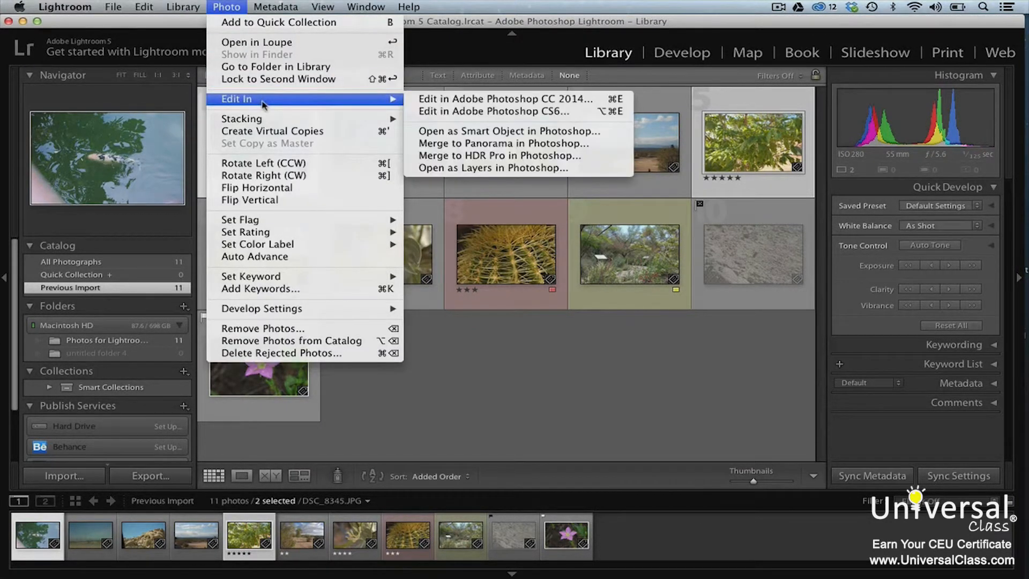
click(448, 113)
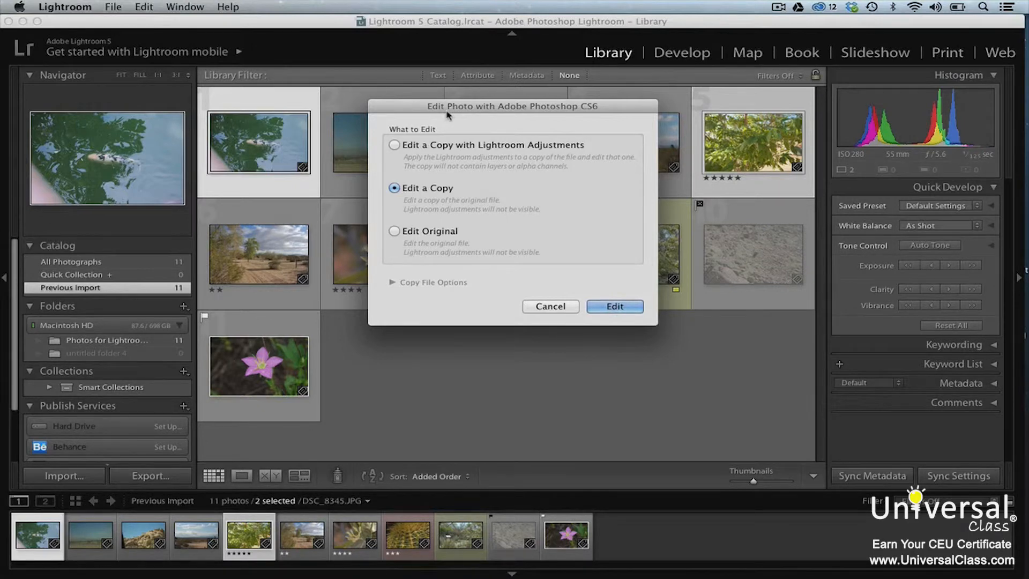
click(394, 231)
click(616, 308)
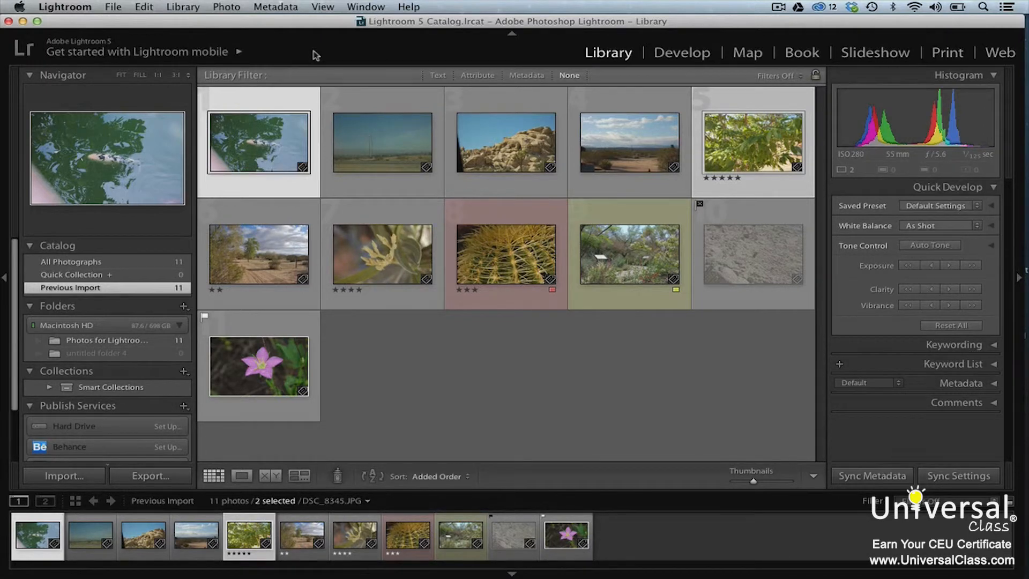
Open the online Lightroom Help page and go to the Adobe Community Help search
click(406, 7)
click(445, 41)
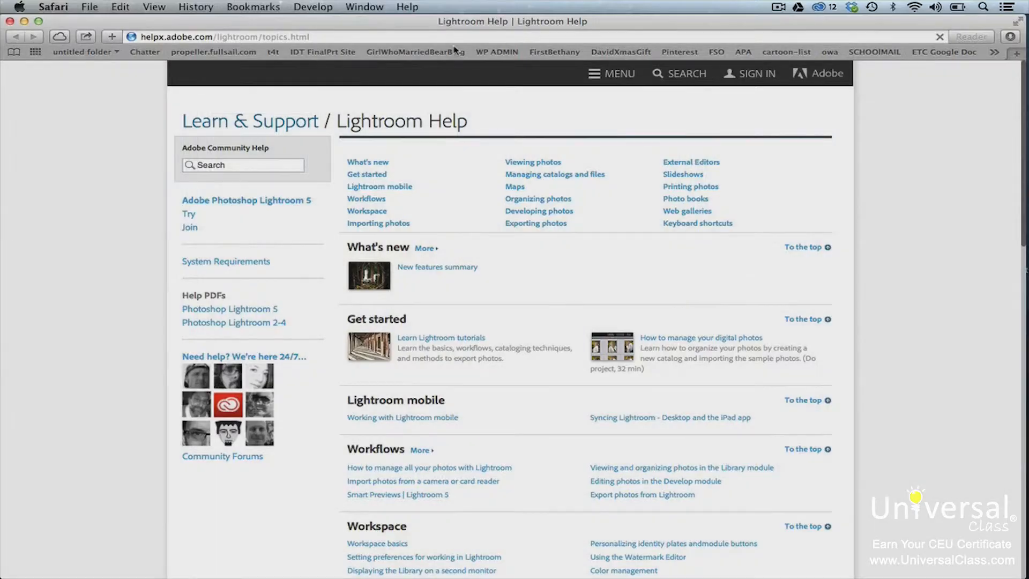
click(221, 168)
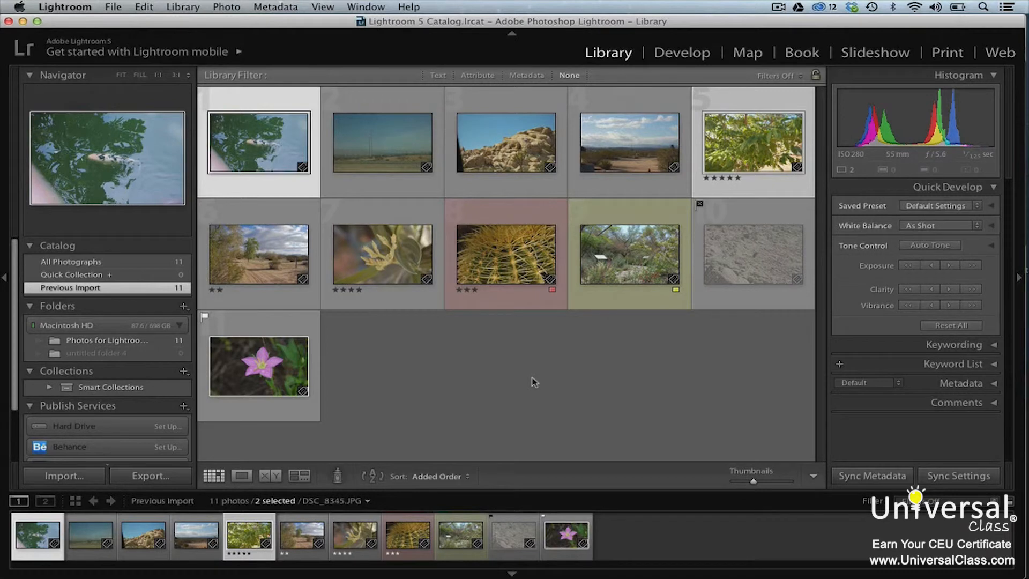
Display the list of keyboard shortcuts for the Library module
key(alt)
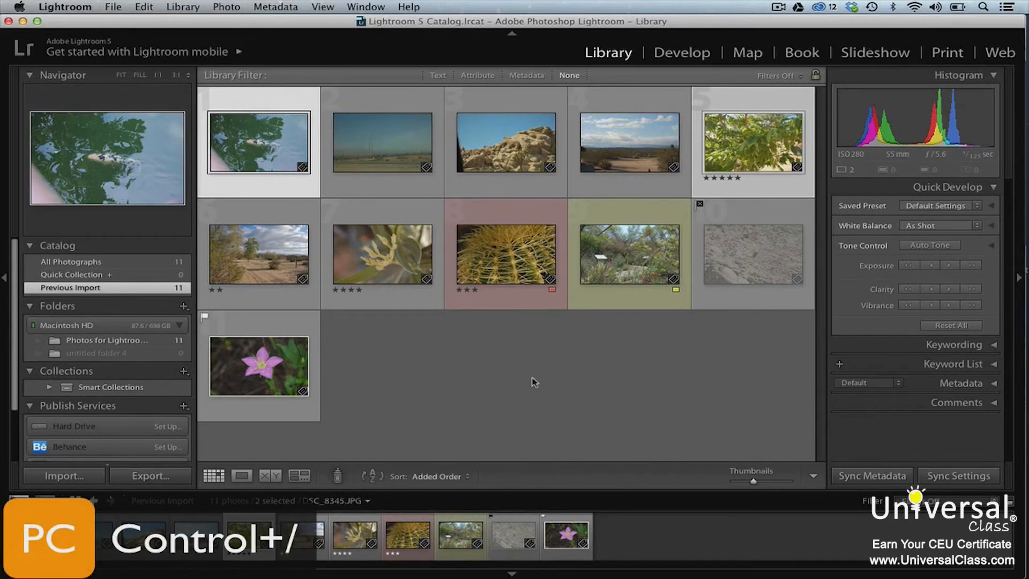
key(super+slash)
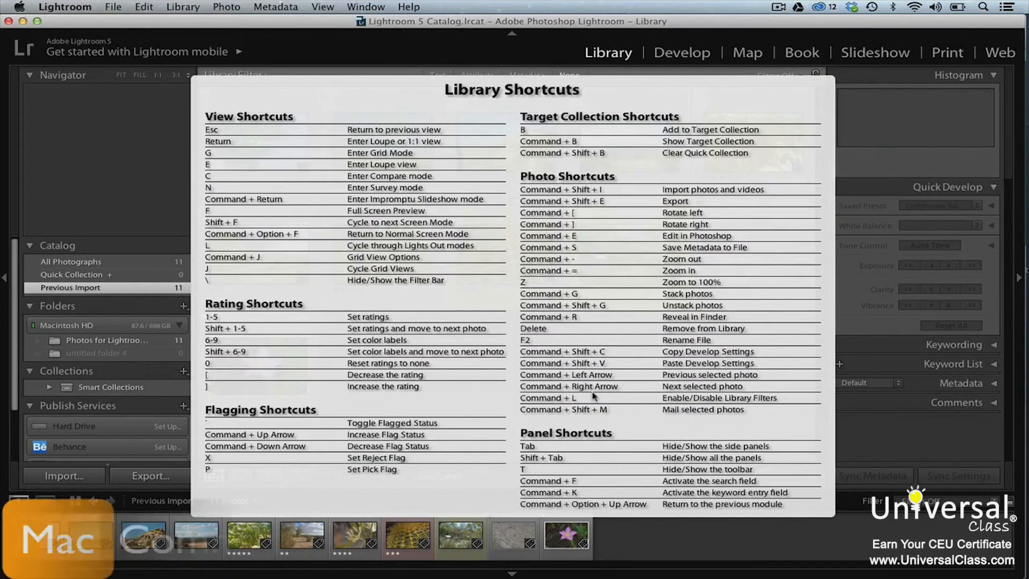